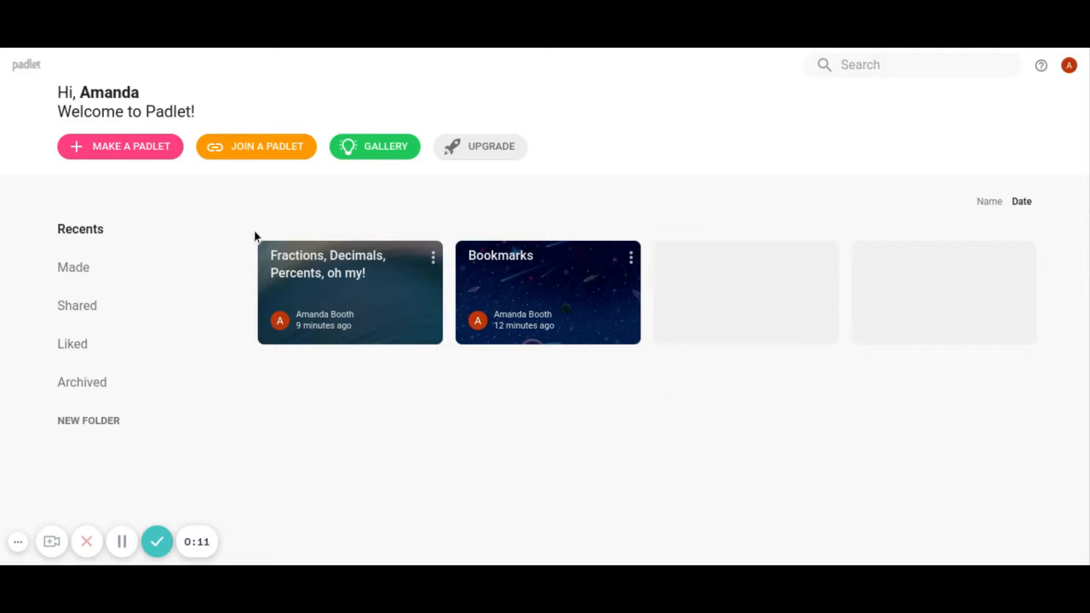
# - Create a new blank padlet with the Stream layout
pyautogui.click(128, 152)
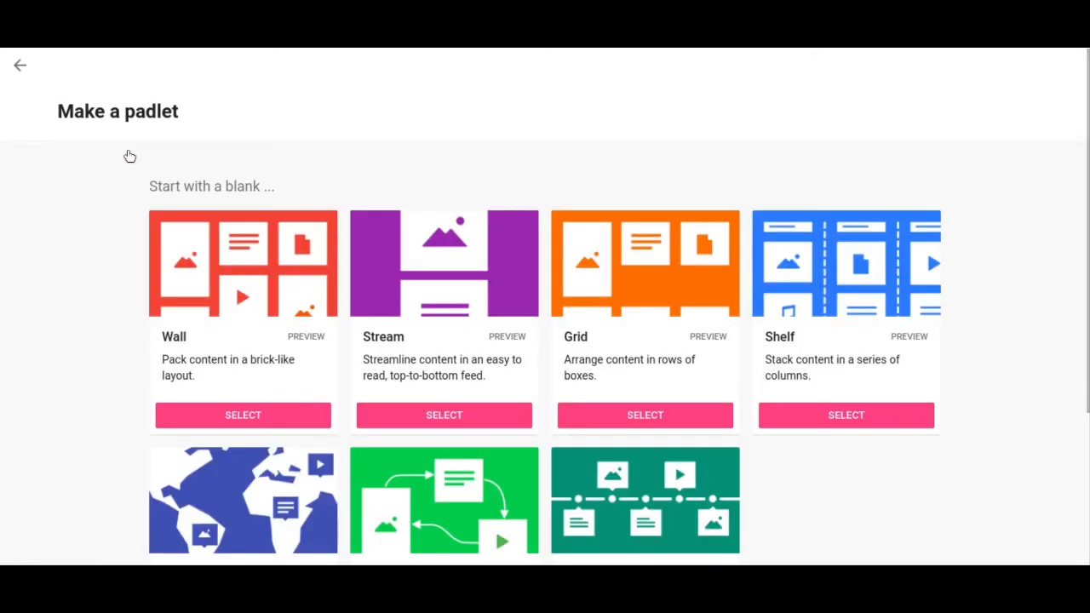
pyautogui.scroll(-3, 673, 155)
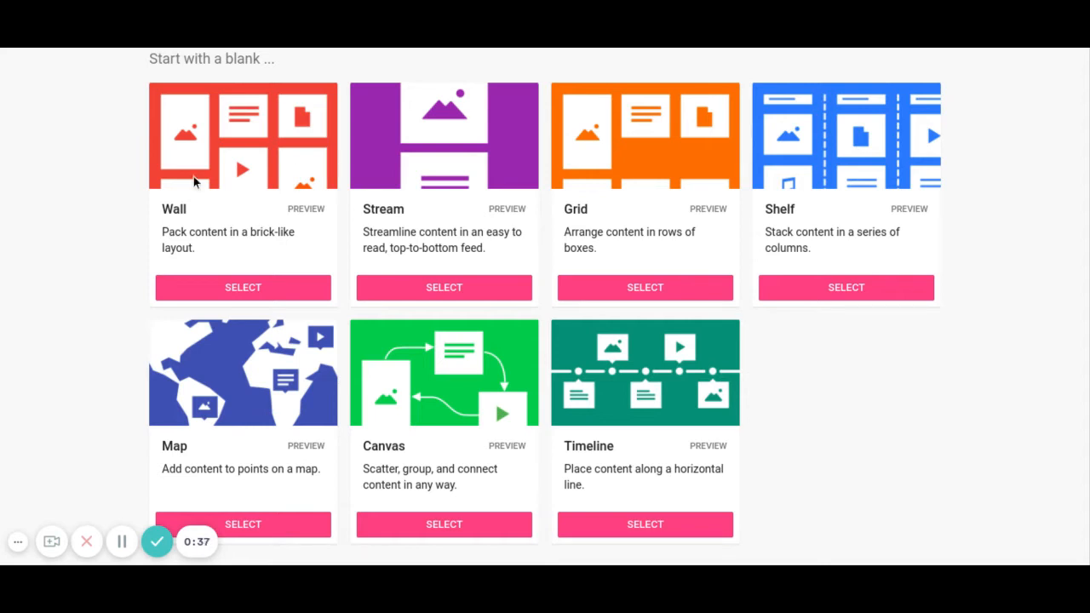
pyautogui.click(473, 287)
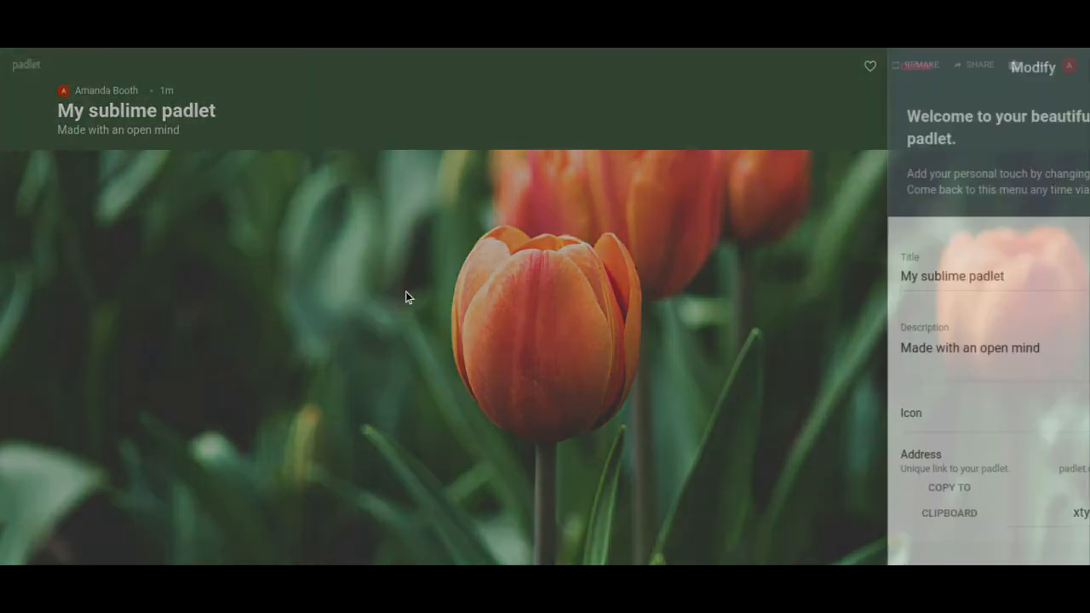
# - Set the padlet's title to "Fractions to Decimals"
pyautogui.tripleClick(911, 276)
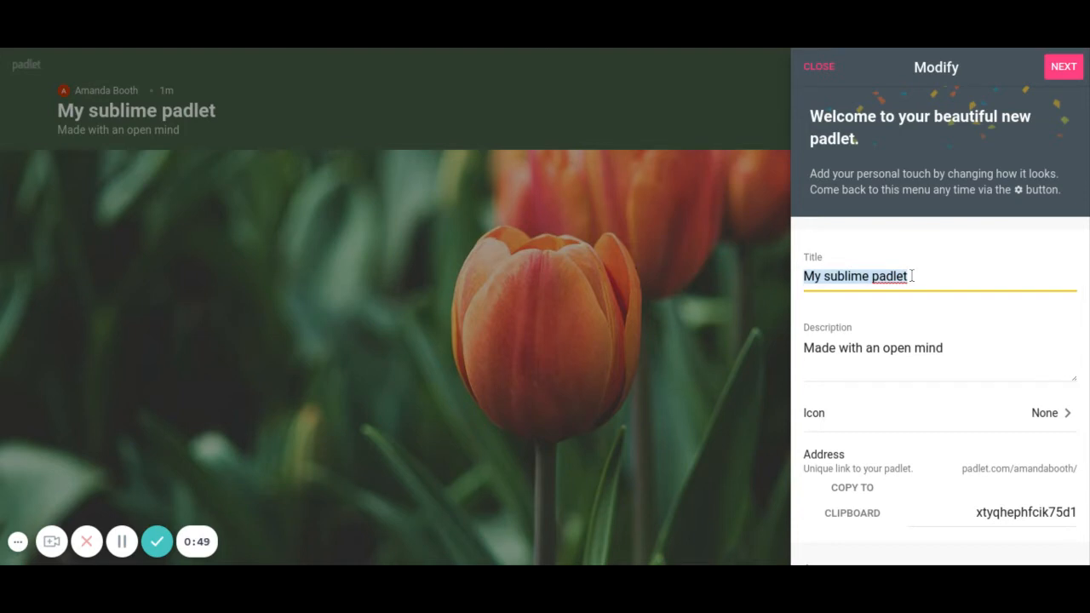
pyautogui.write('Fractions to Demi')
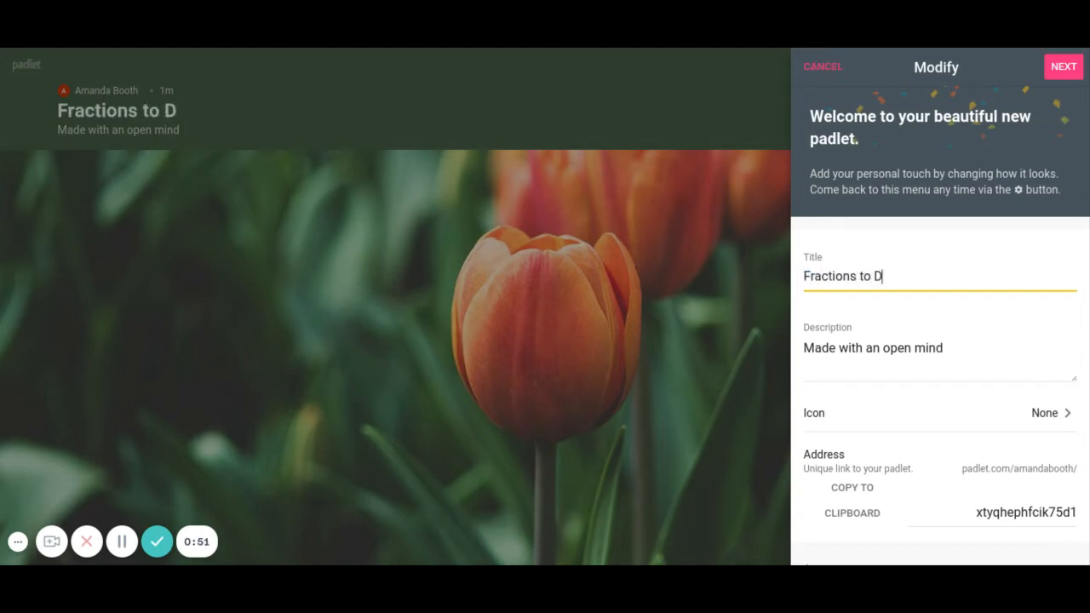
pyautogui.press('BackSpace')
pyautogui.press('BackSpace')
pyautogui.write('cimals')
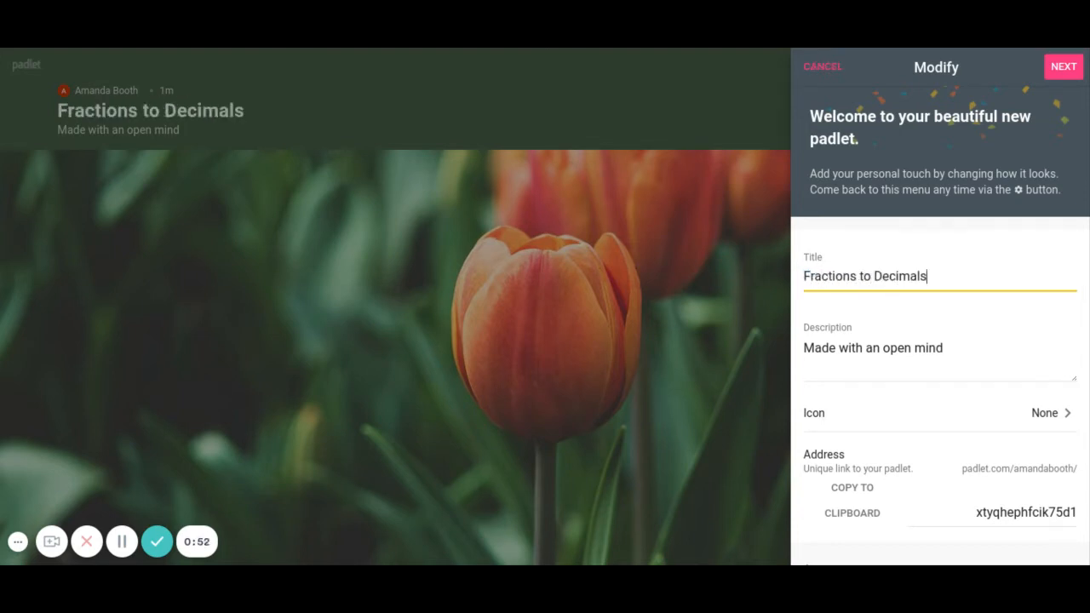
# - Replace the padlet's description with "We've got this"
pyautogui.click(947, 346)
pyautogui.press('BackSpace')
pyautogui.press('BackSpace')
pyautogui.press('BackSpace')
pyautogui.press('BackSpace')
pyautogui.press('BackSpace')
pyautogui.press('BackSpace')
pyautogui.press('BackSpace')
pyautogui.press('BackSpace')
pyautogui.press('BackSpace')
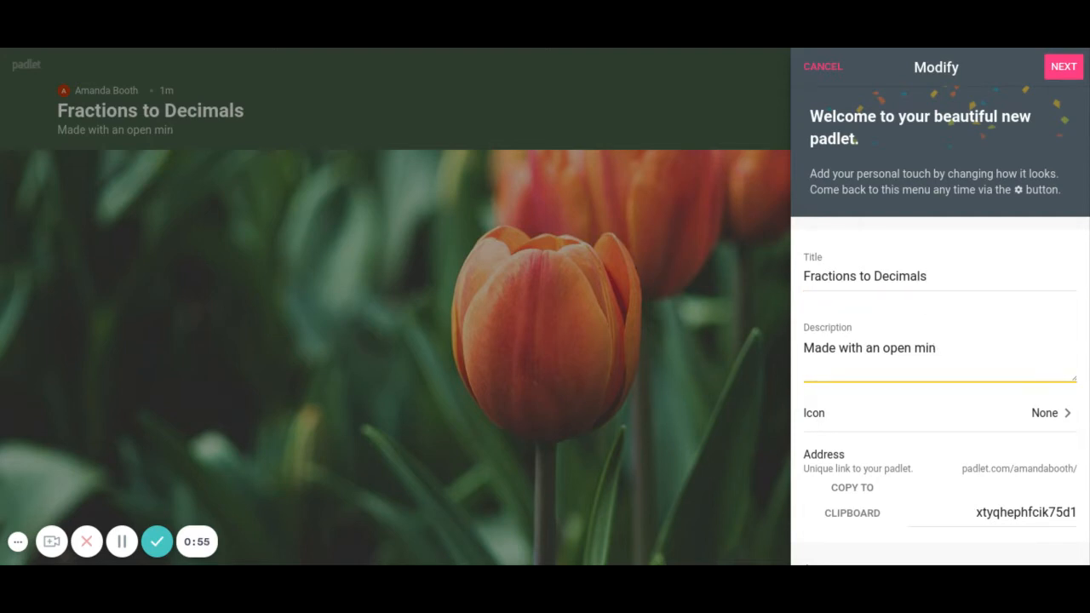
pyautogui.press('BackSpace')
pyautogui.press('BackSpace')
pyautogui.press('BackSpace')
pyautogui.press('BackSpace')
pyautogui.press('BackSpace')
pyautogui.press('BackSpace')
pyautogui.press('BackSpace')
pyautogui.press('BackSpace')
pyautogui.press('BackSpace')
pyautogui.press('BackSpace')
pyautogui.press('BackSpace')
pyautogui.press('BackSpace')
pyautogui.press('BackSpace')
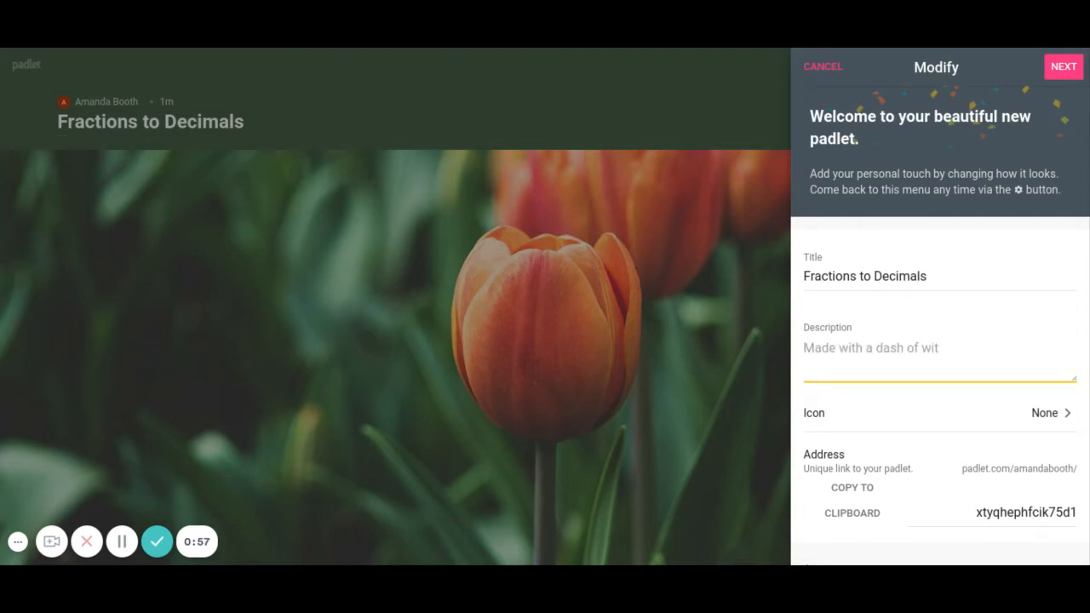
pyautogui.write("We've got this")
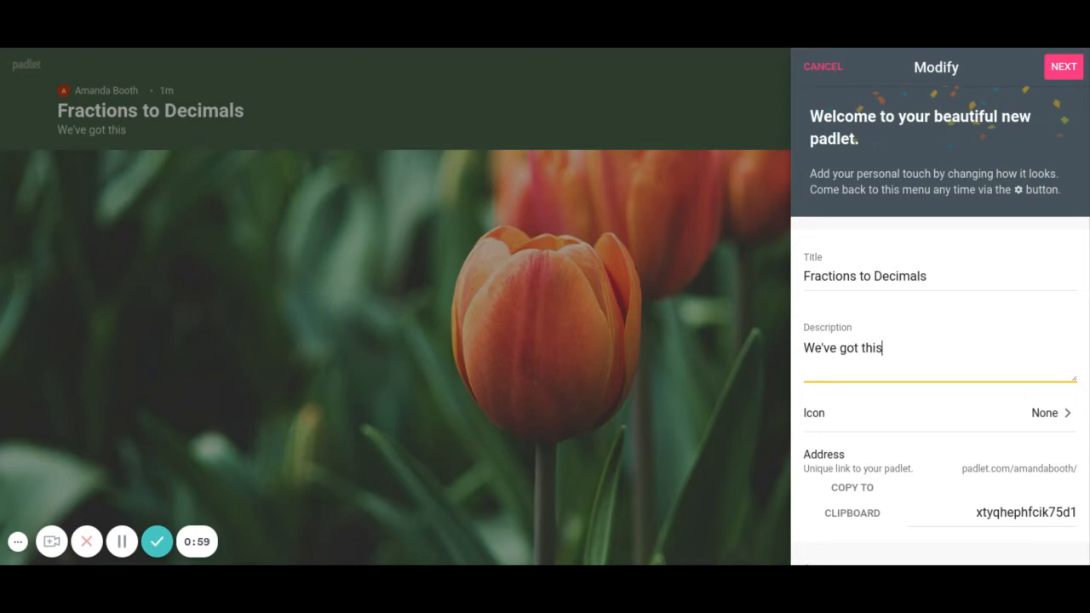
# - Set the padlet's icon to the blue car emoji from Travel & Places and return to the padlet settings
pyautogui.scroll(-1, 1025, 383)
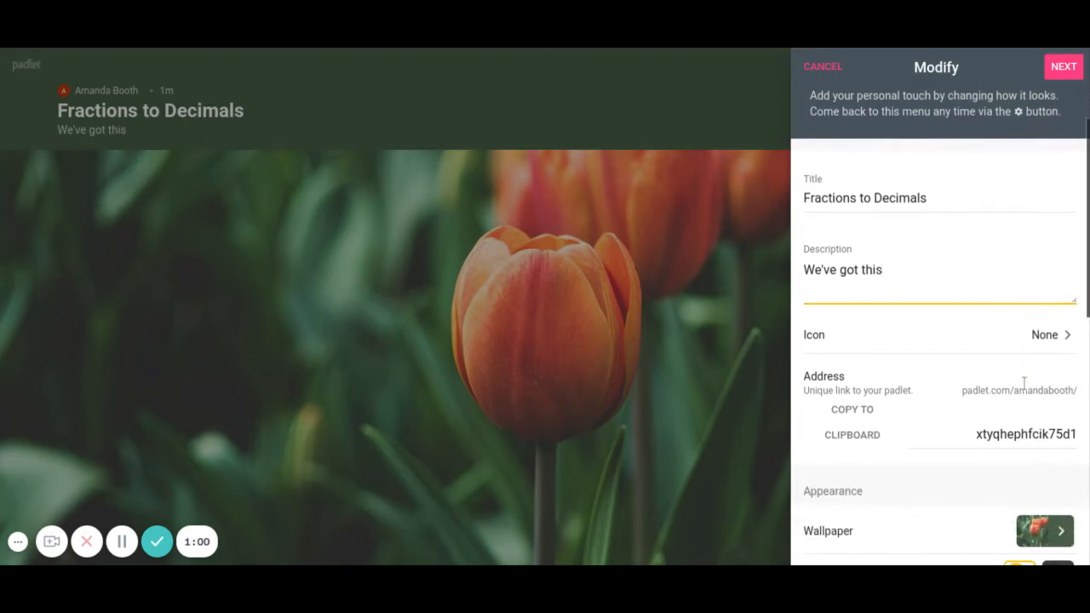
pyautogui.click(1072, 338)
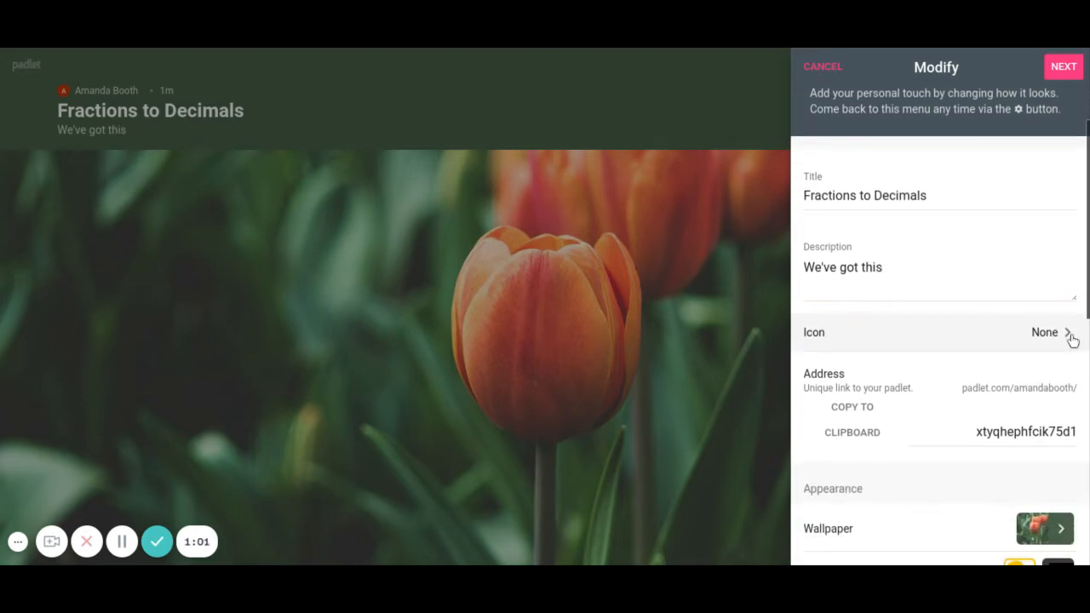
pyautogui.click(1072, 338)
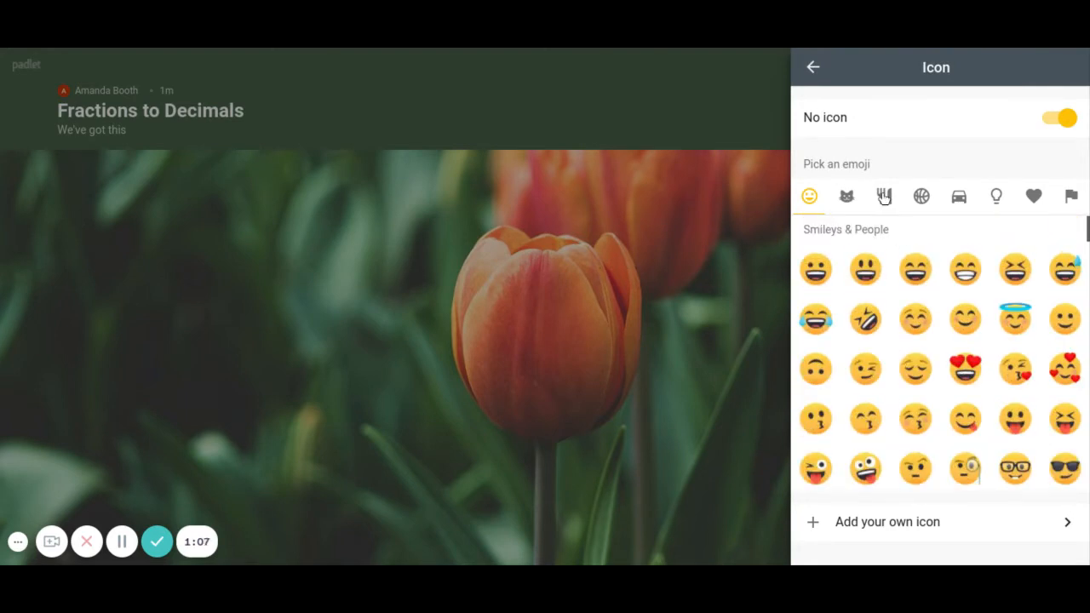
pyautogui.click(922, 196)
pyautogui.click(961, 197)
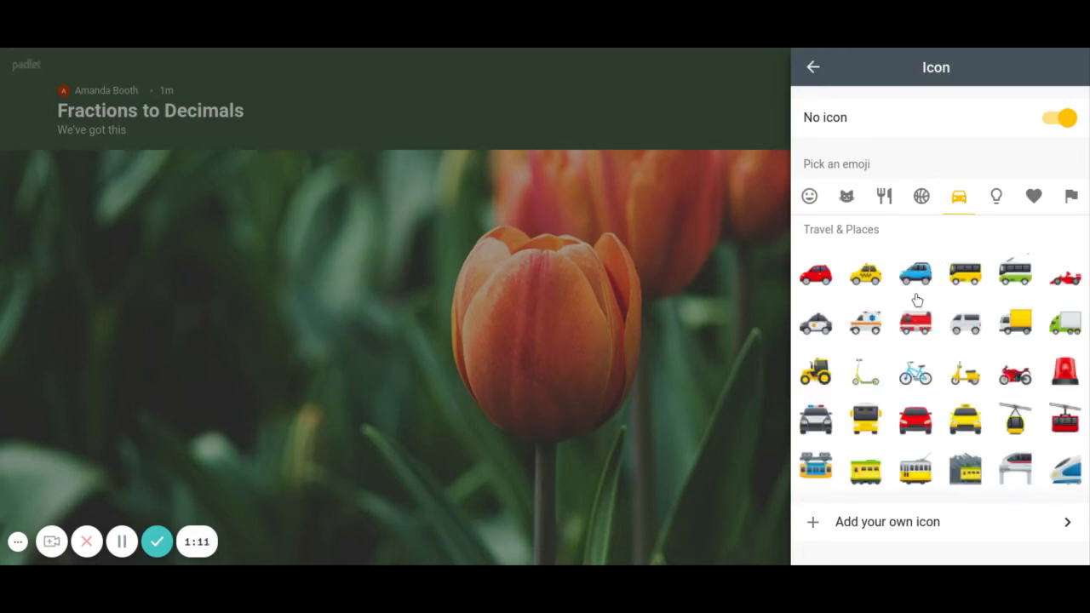
pyautogui.click(916, 286)
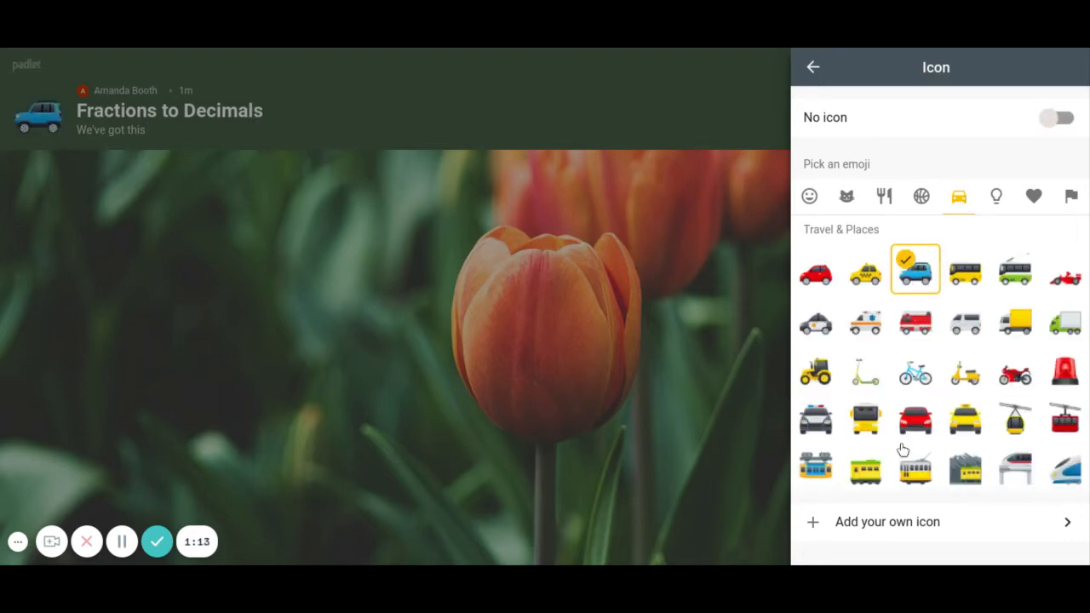
pyautogui.click(810, 67)
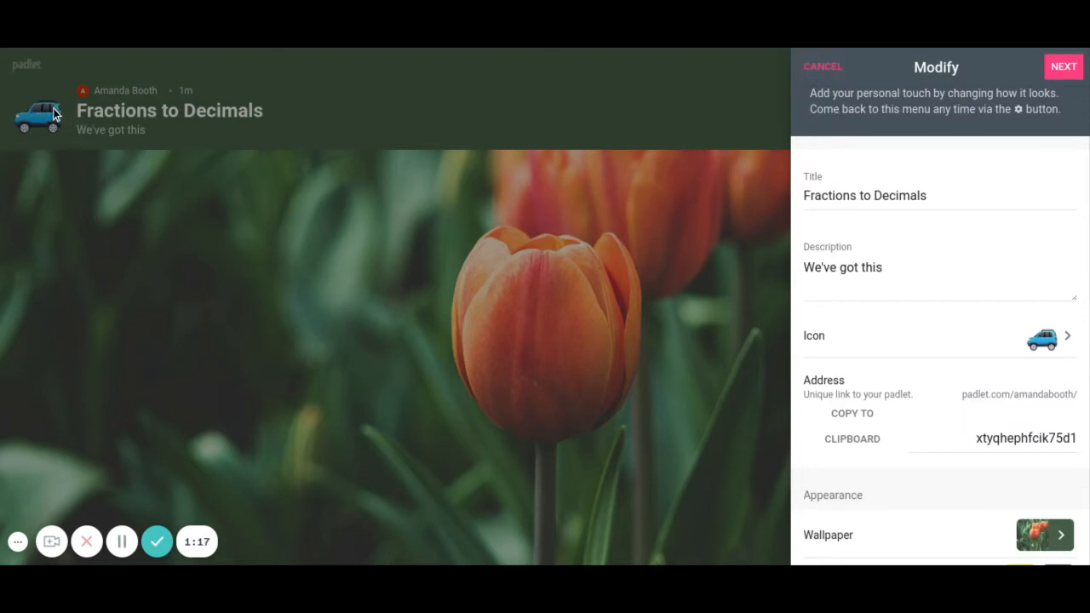
# - Switch viewer comments on and back off in the padlet's posting settings
pyautogui.scroll(-3, 873, 369)
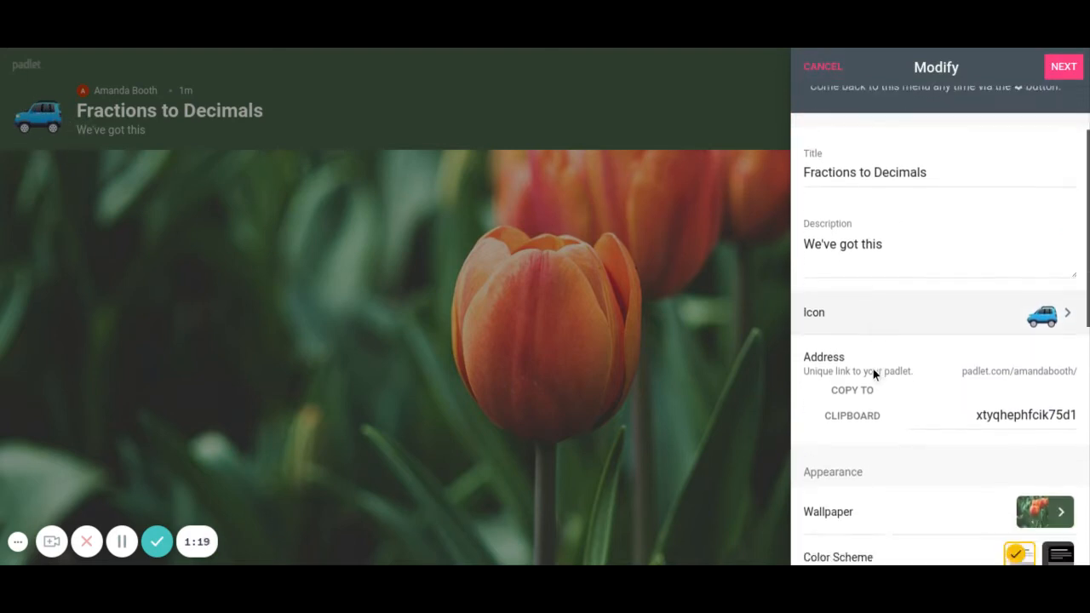
pyautogui.scroll(-3, 979, 281)
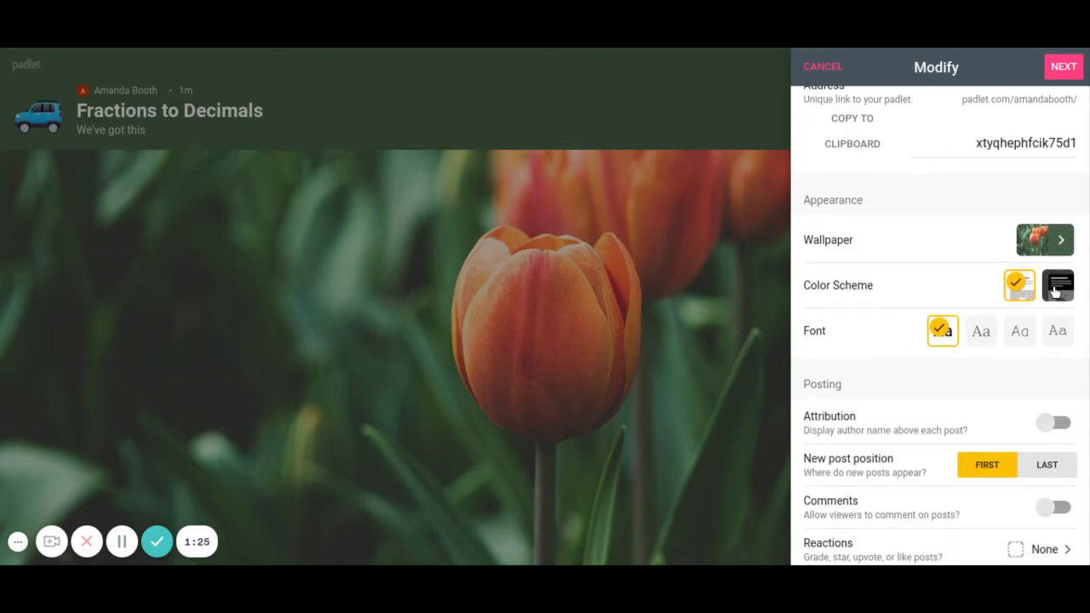
pyautogui.scroll(-3, 926, 365)
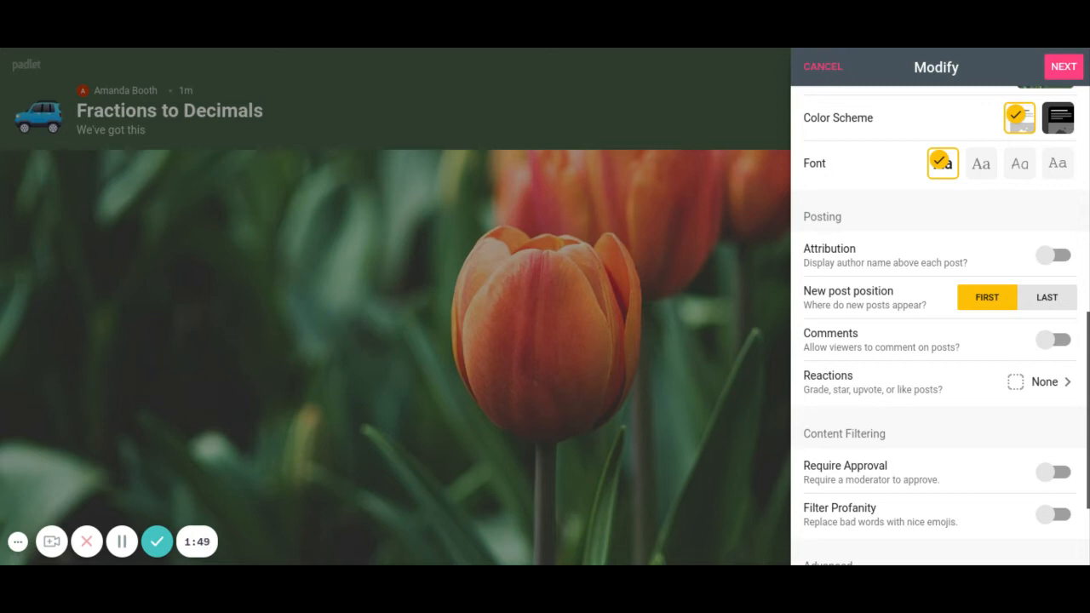
pyautogui.click(1056, 341)
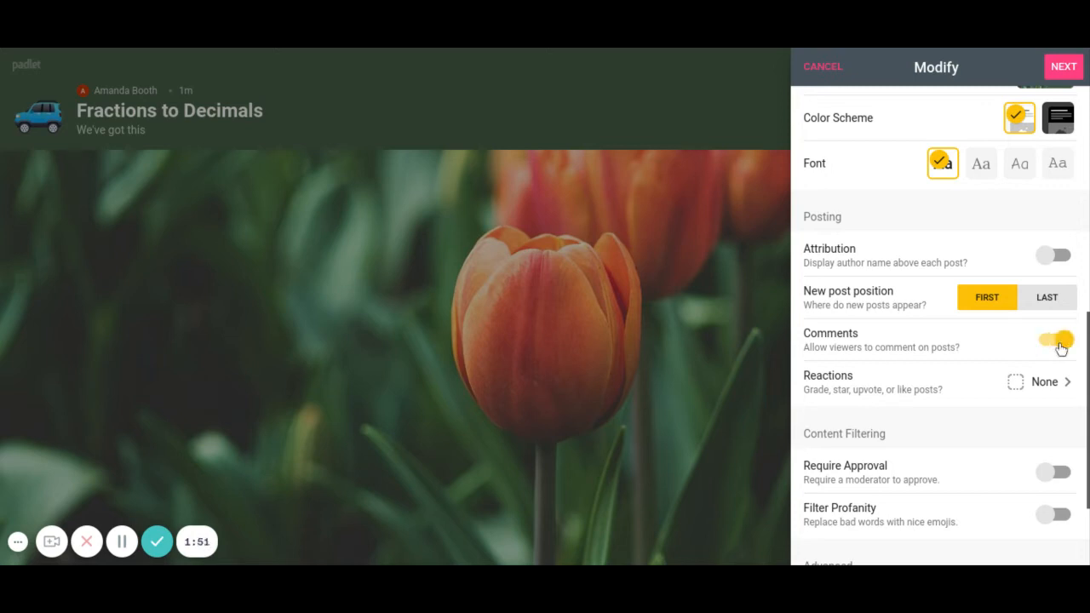
pyautogui.click(1060, 345)
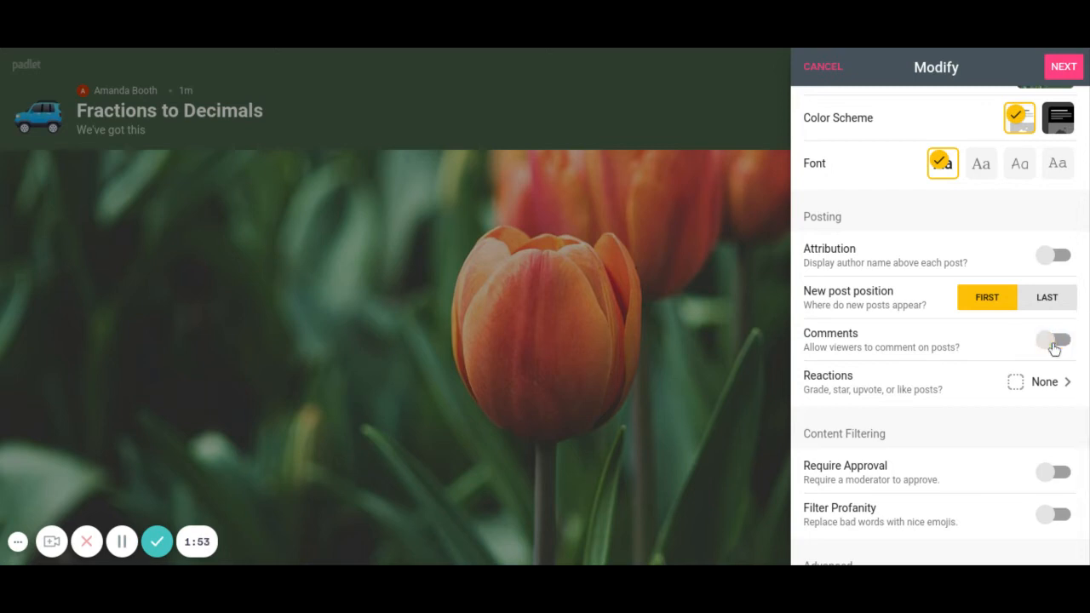
# - Examine the reaction types available for posts and return to the padlet settings
pyautogui.click(1057, 385)
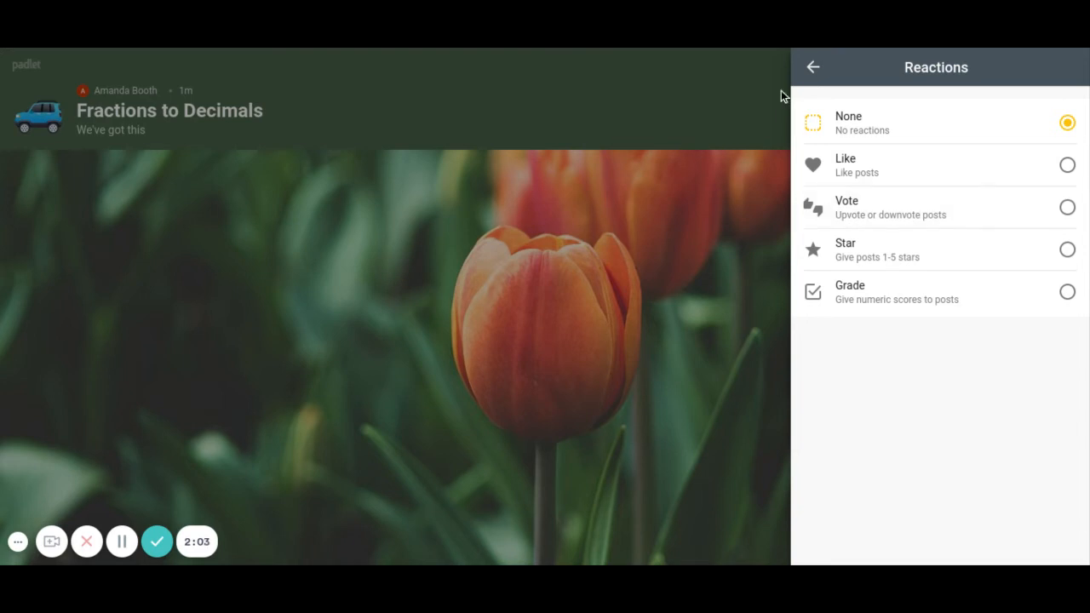
pyautogui.click(813, 67)
pyautogui.scroll(2, 937, 394)
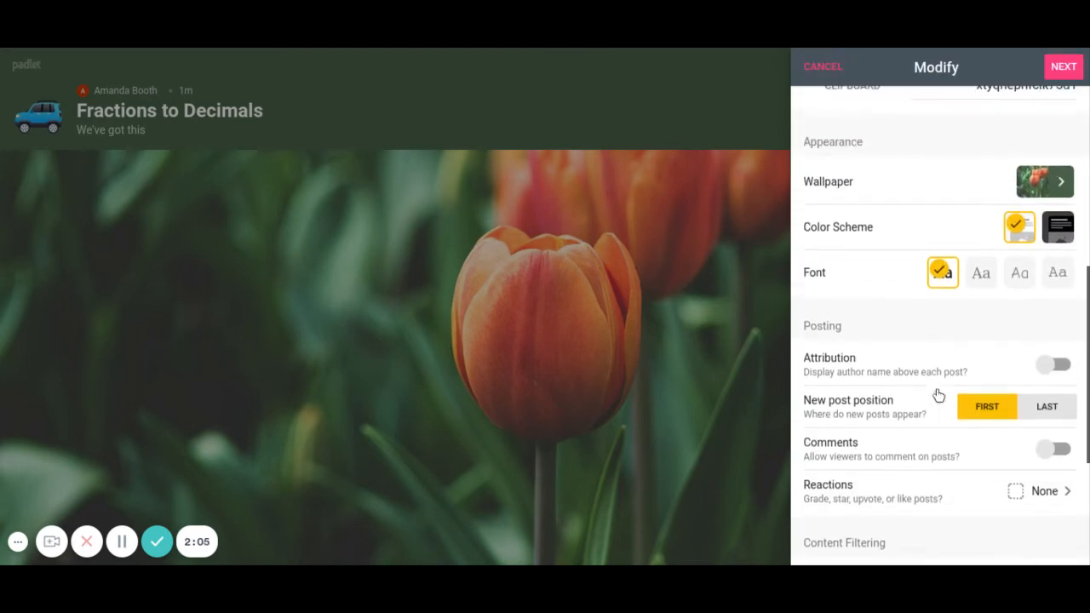
# - Enable the Filter Profanity option and finish the padlet setup to start posting
pyautogui.scroll(-3, 938, 393)
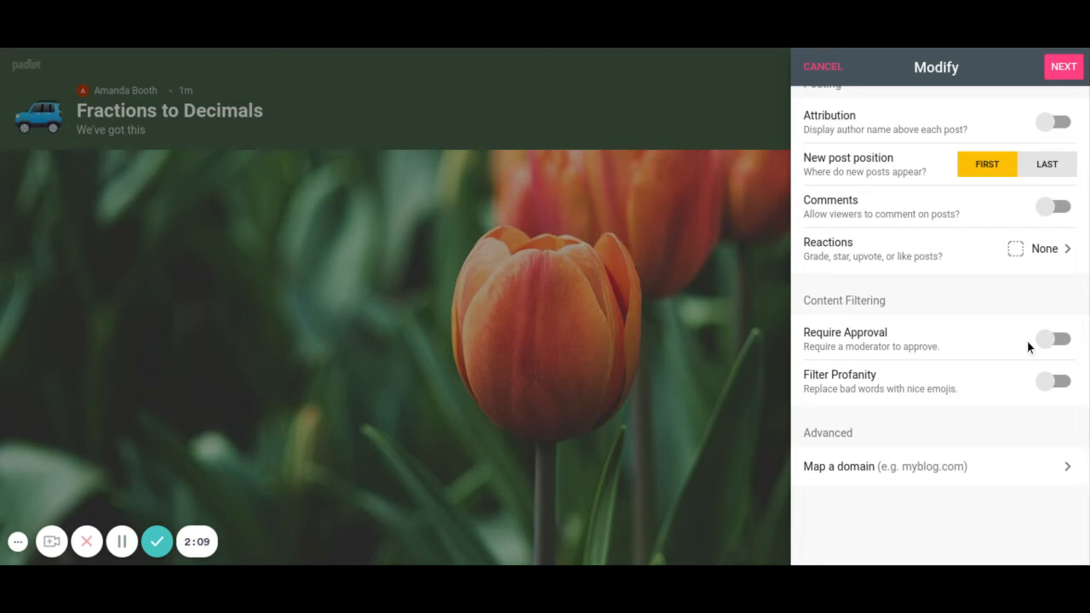
pyautogui.click(1056, 382)
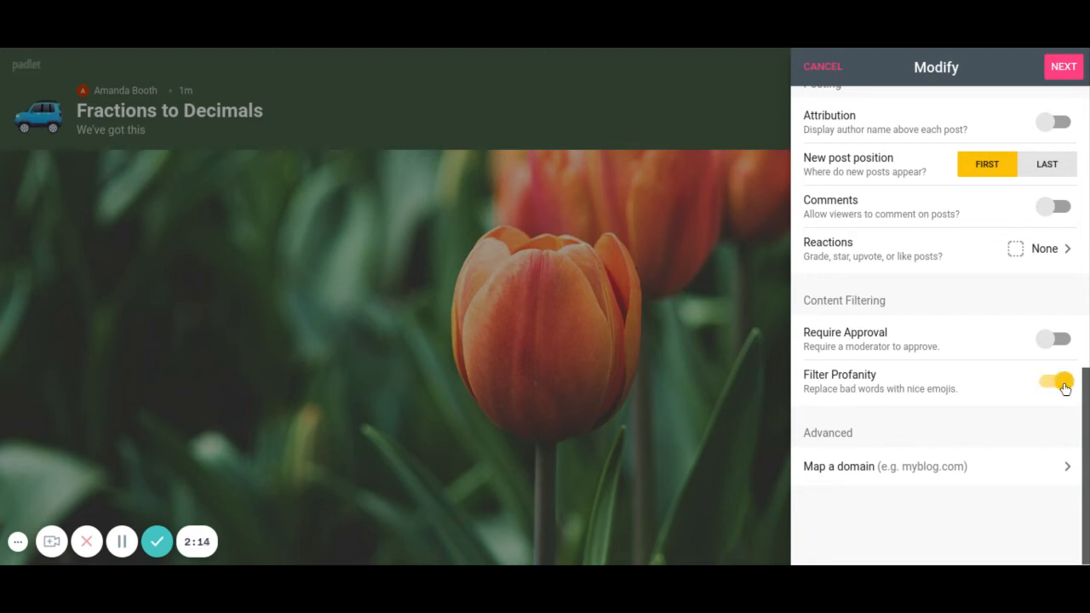
pyautogui.click(1064, 69)
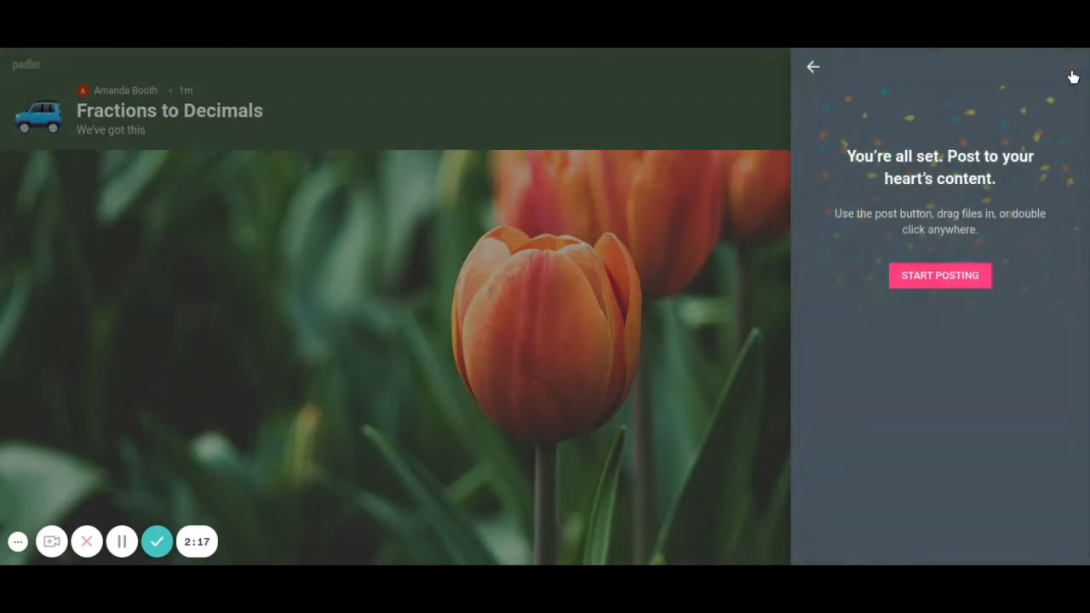
pyautogui.click(959, 277)
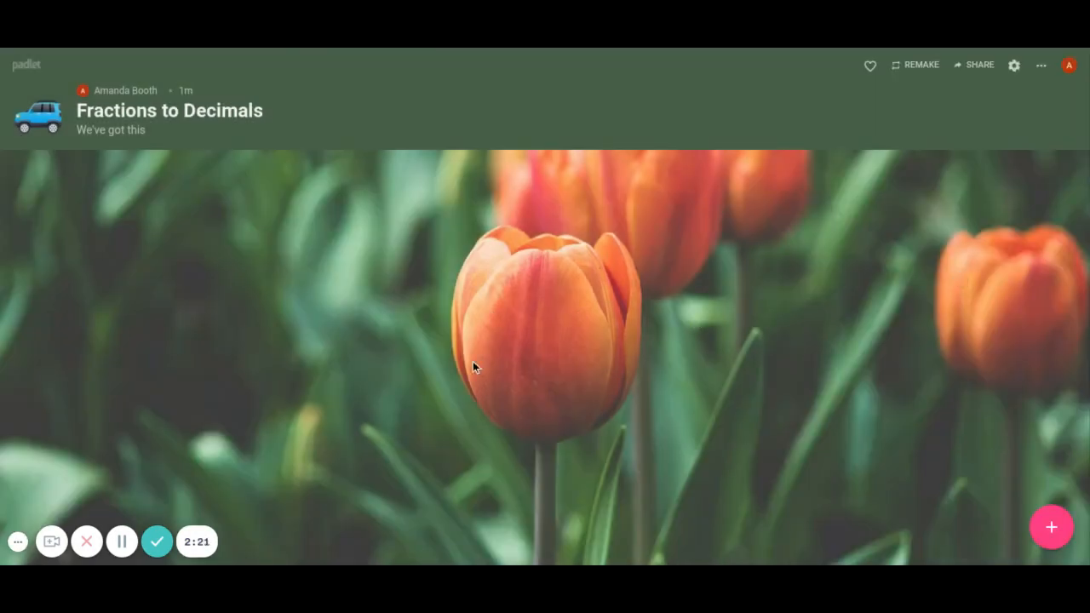
# - Publish a new post with the subject "Fraction to decimals what are your thoughts?"
pyautogui.click(1050, 528)
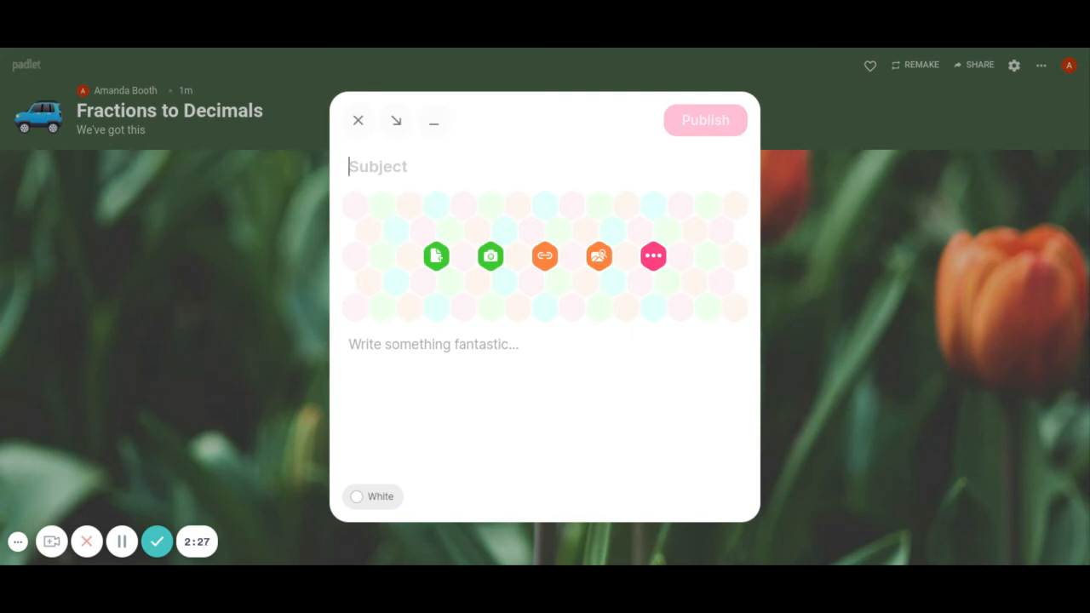
pyautogui.write('Fr')
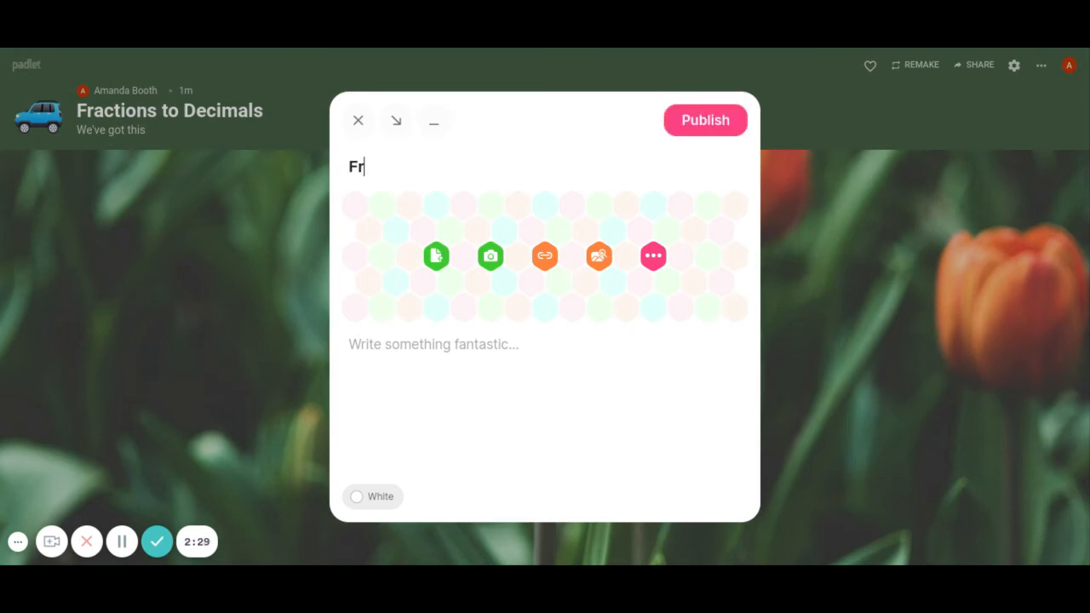
pyautogui.write('action to de')
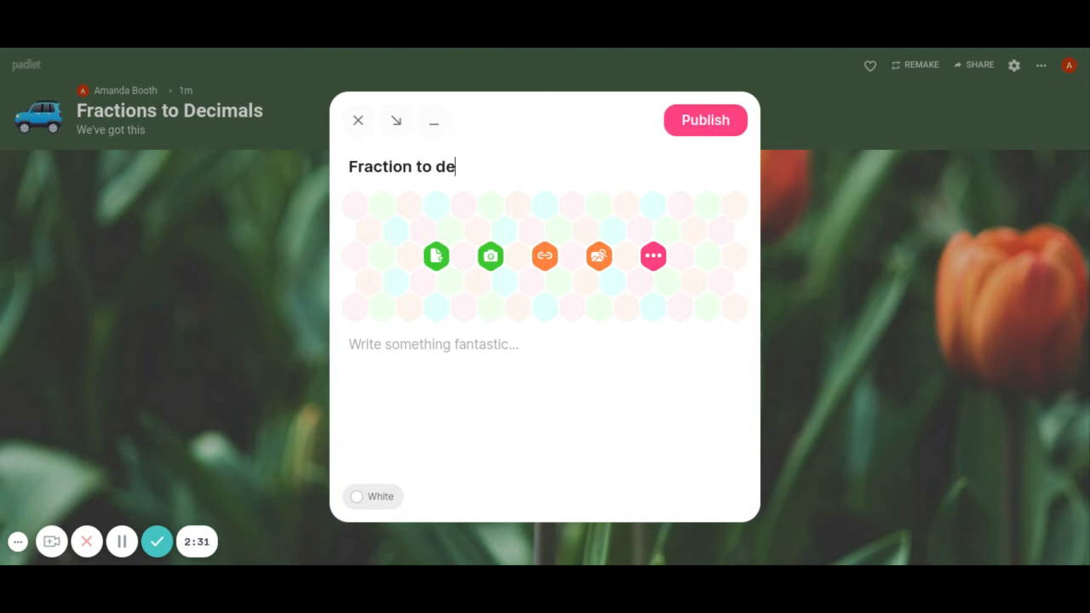
pyautogui.write('cimals w')
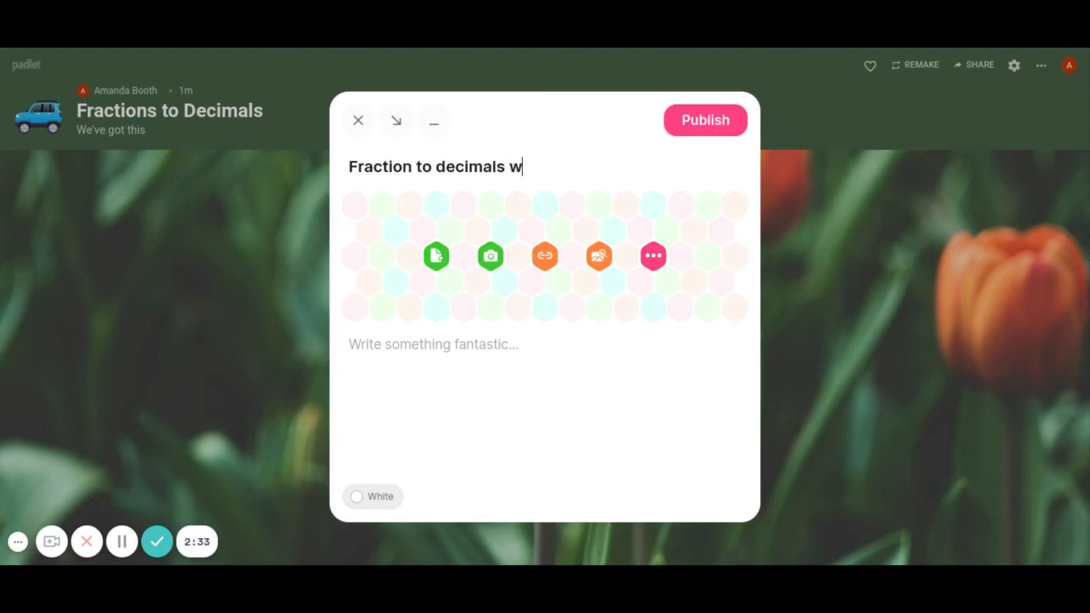
pyautogui.write('hat are your thougths?')
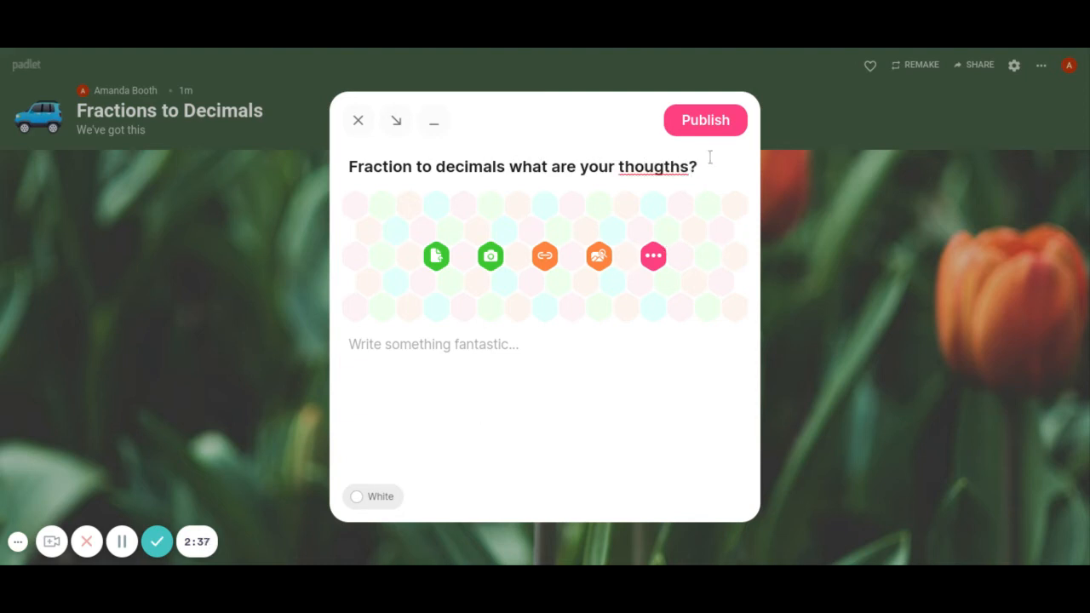
pyautogui.click(658, 167)
pyautogui.click(678, 167)
pyautogui.press('BackSpace')
pyautogui.press('BackSpace')
pyautogui.write('ht')
pyautogui.click(724, 121)
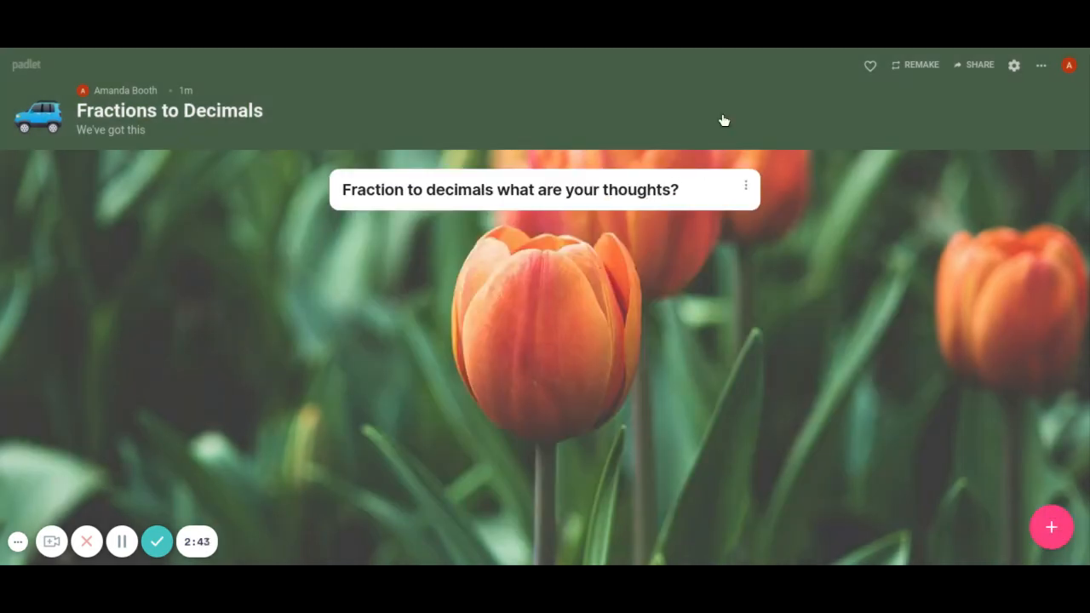
# - Change the color of the published thoughts post to blue
pyautogui.click(746, 189)
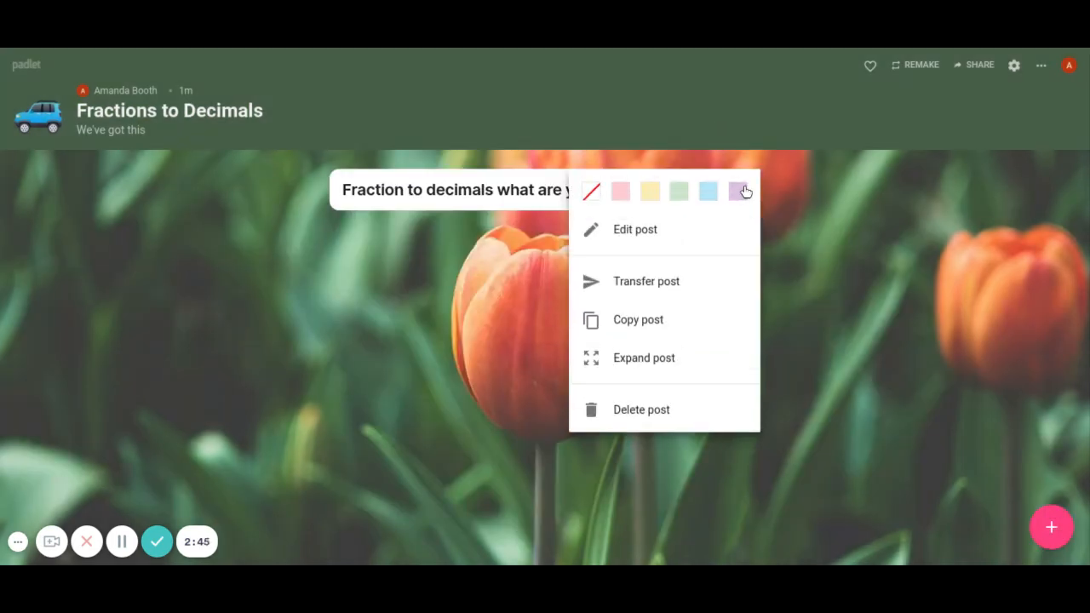
pyautogui.click(704, 196)
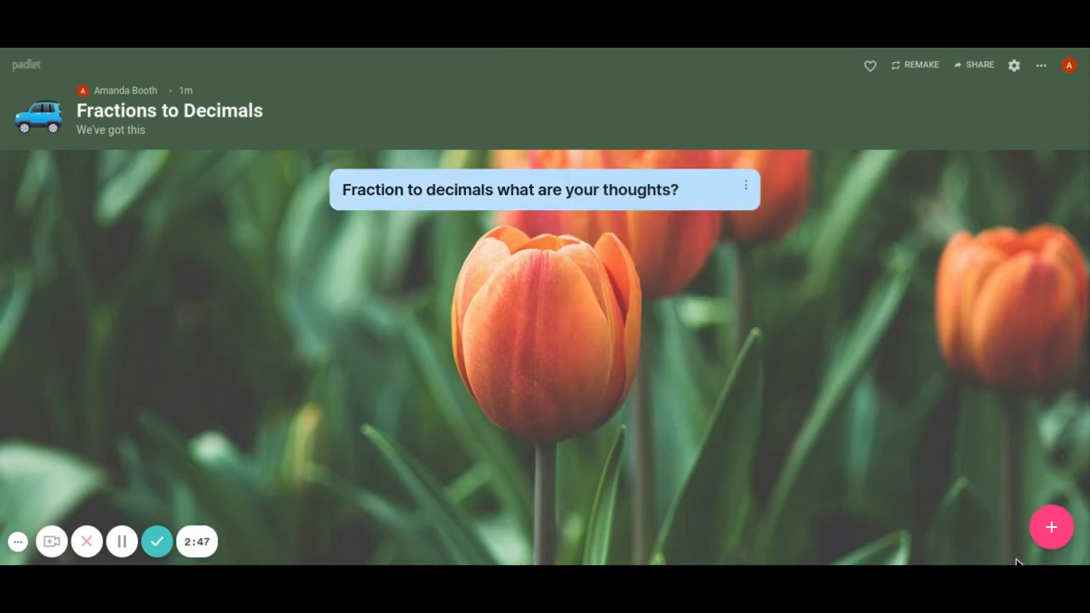
# - Publish a new post with the subject "Why do you dislike fractions?" and change its color to yellow
pyautogui.click(1058, 526)
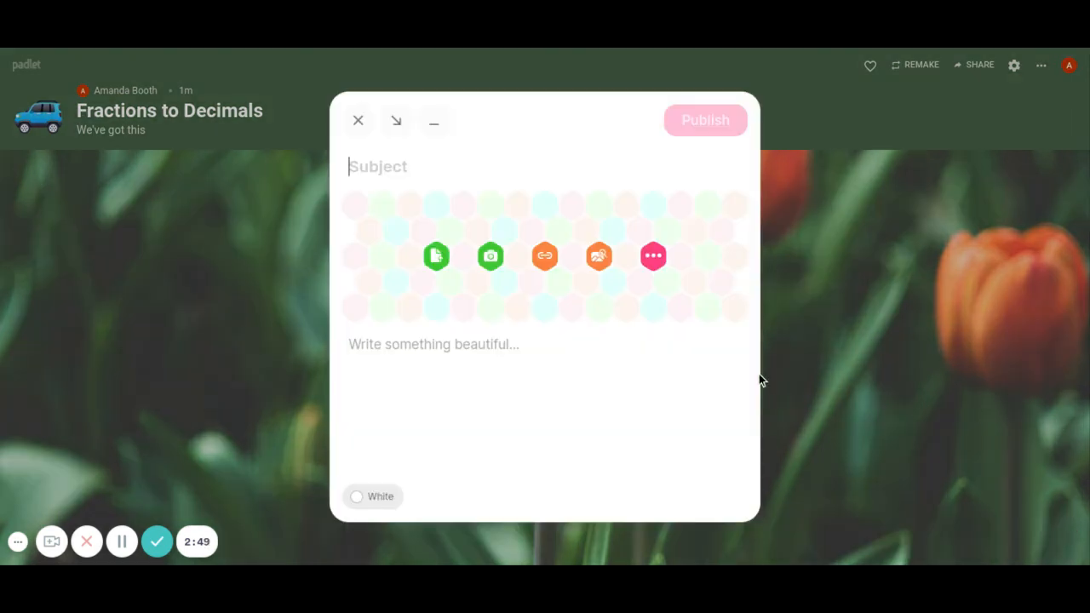
pyautogui.write('W')
pyautogui.press('BackSpace')
pyautogui.write('Why do you')
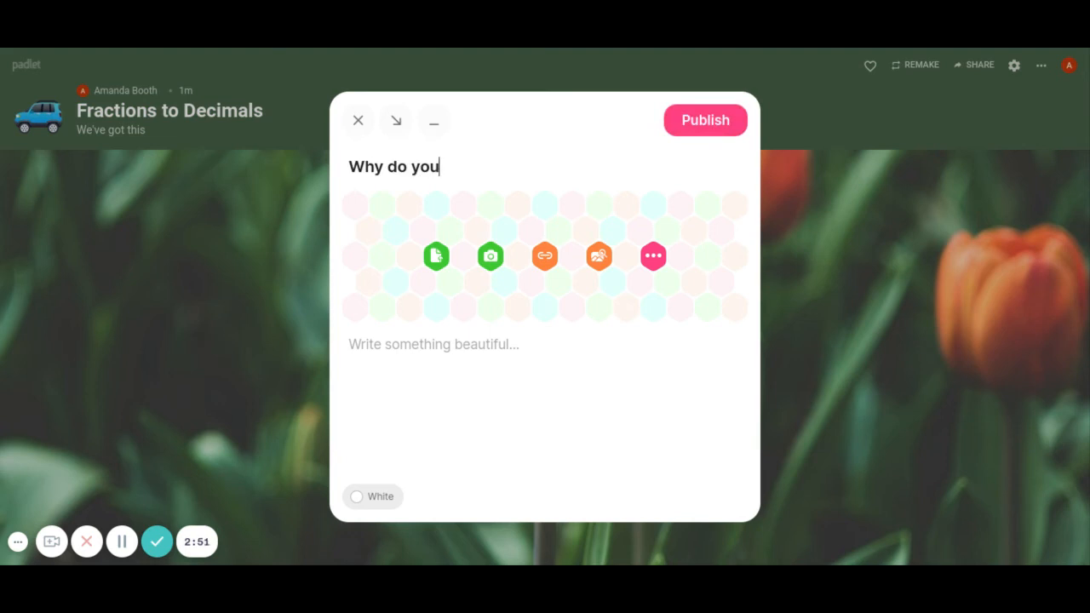
pyautogui.write(' dislike fractions?')
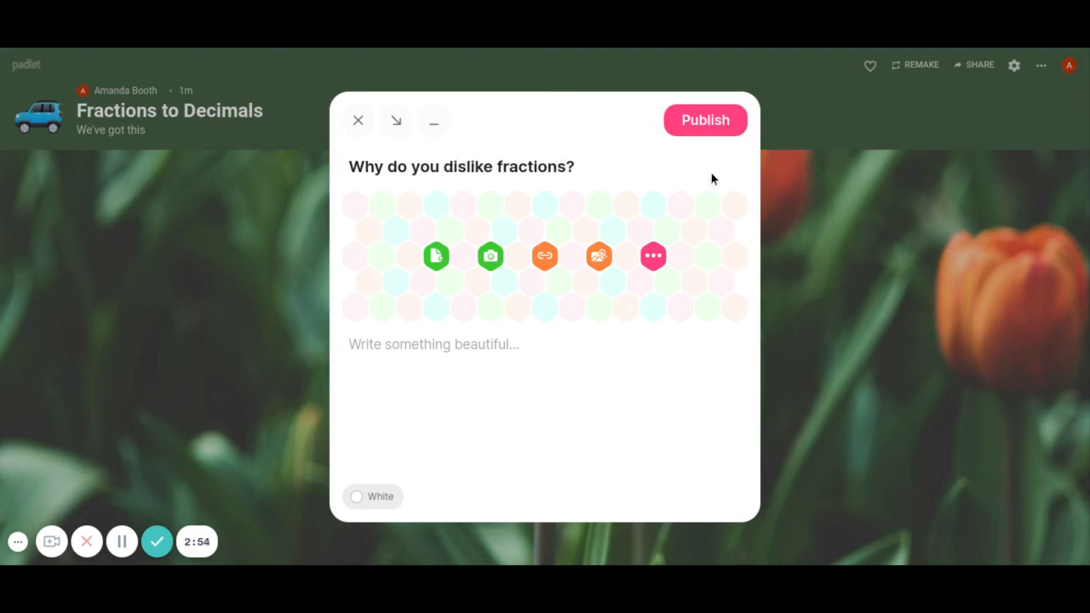
pyautogui.click(694, 130)
pyautogui.click(745, 189)
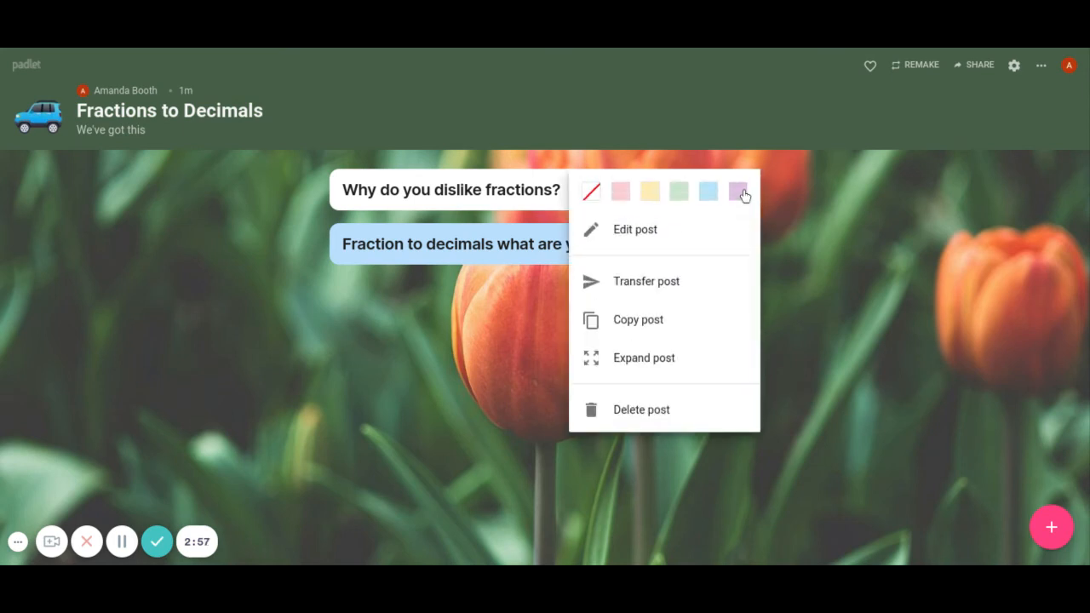
pyautogui.click(655, 194)
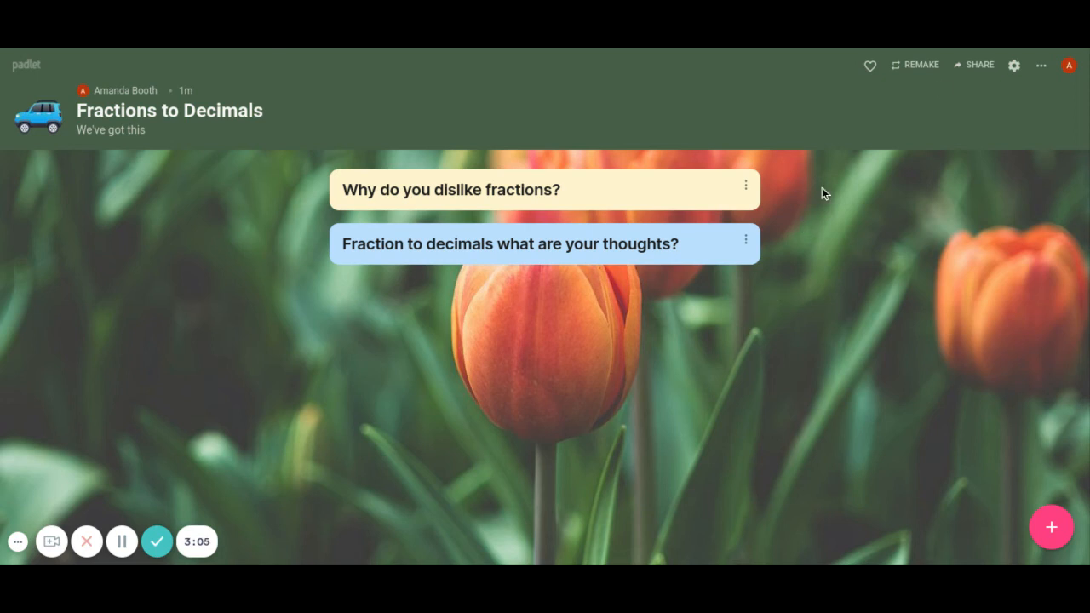
# - Copy the padlet's share link to the clipboard and return to the board
pyautogui.click(981, 66)
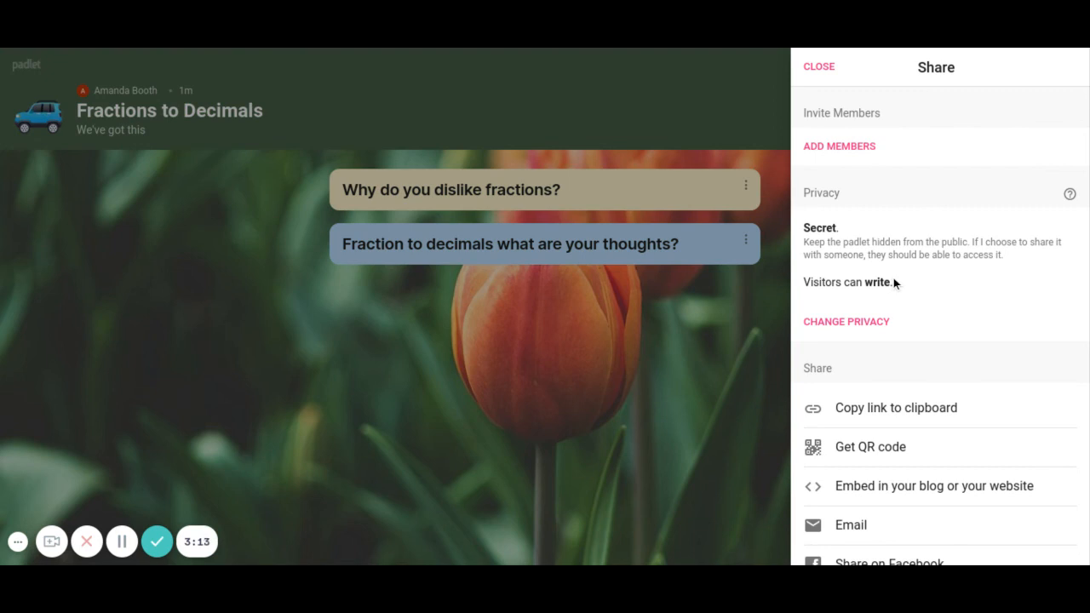
pyautogui.scroll(-3, 893, 283)
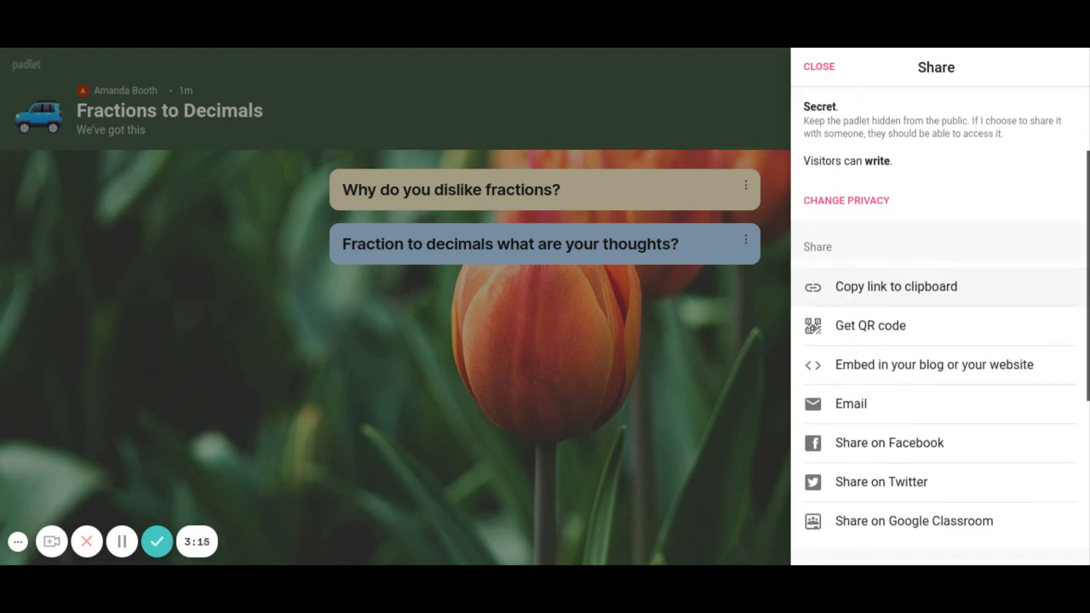
pyautogui.scroll(-3, 1047, 312)
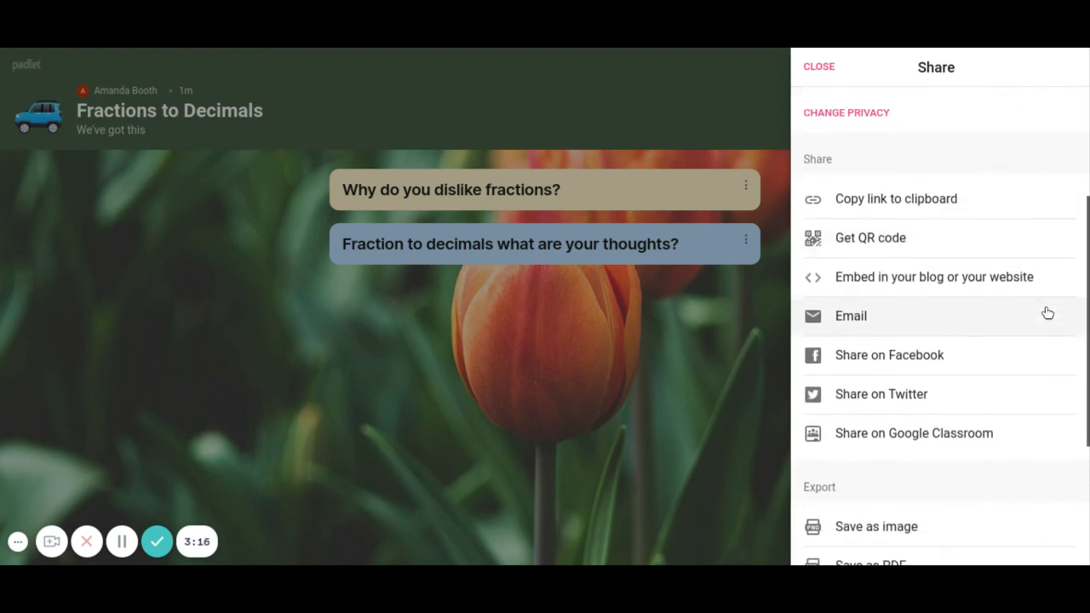
pyautogui.click(932, 209)
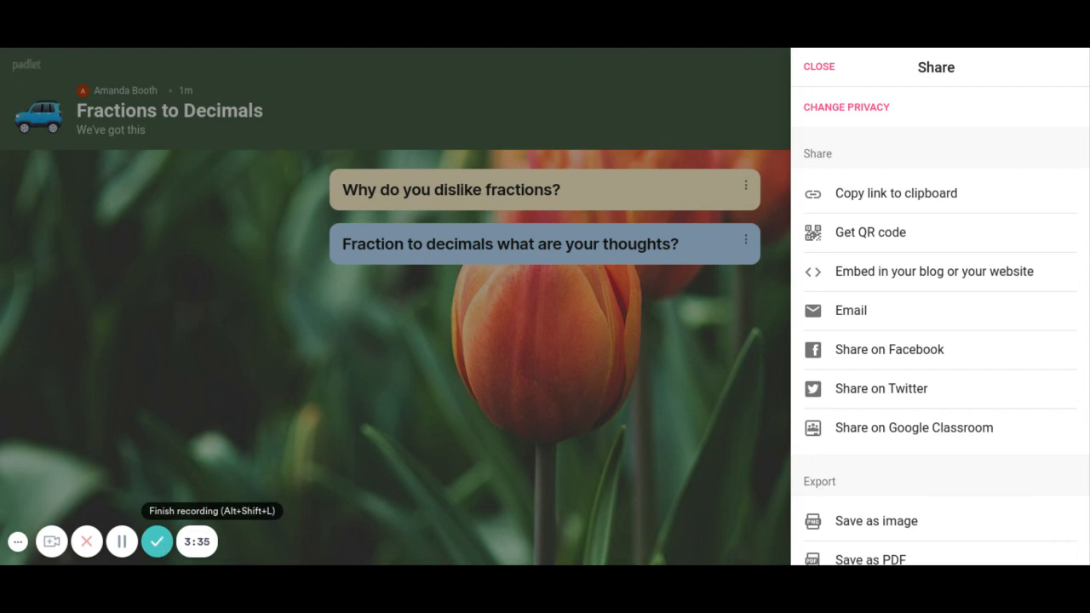
pyautogui.click(361, 398)
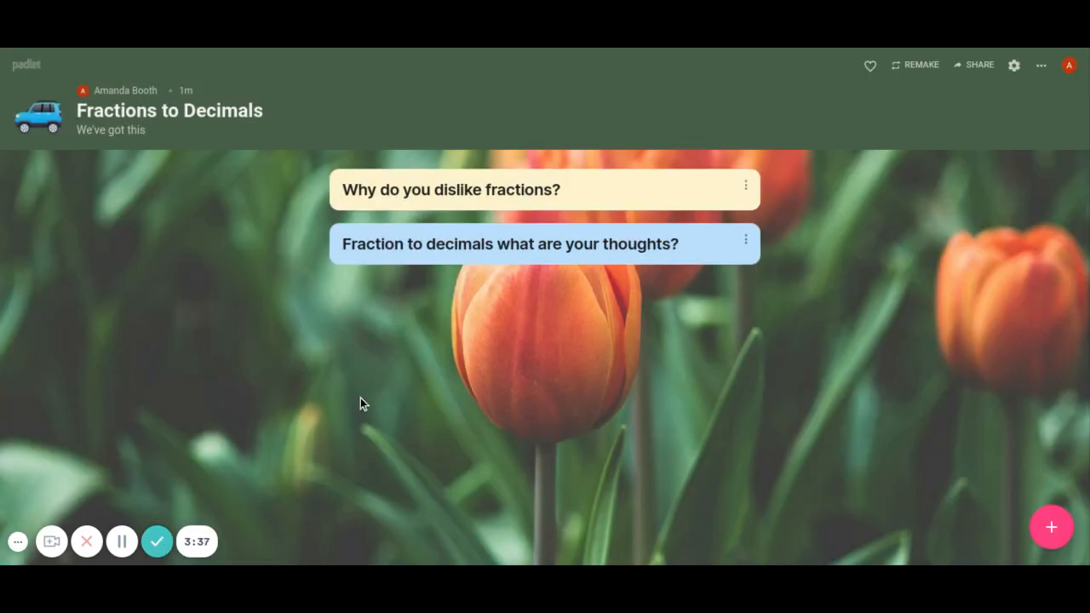